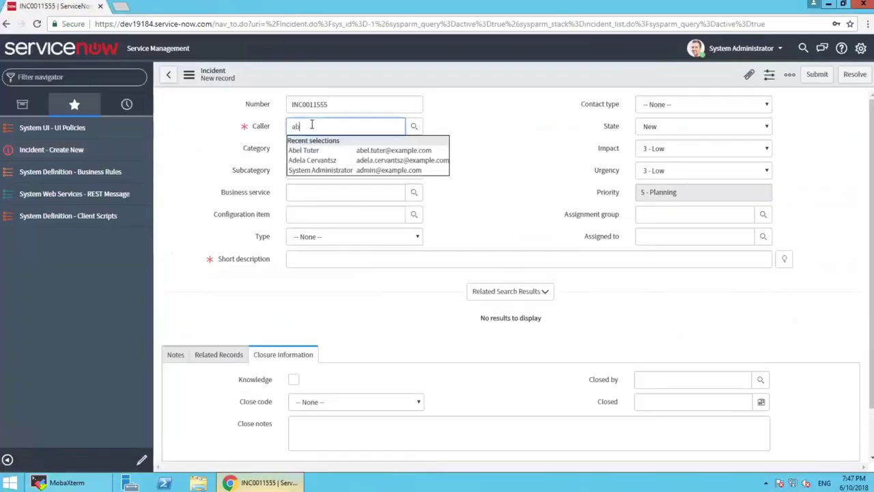
# Set the incident caller to Abel Tuter and type to DNAC Configuration Push
pyautogui.write('e')
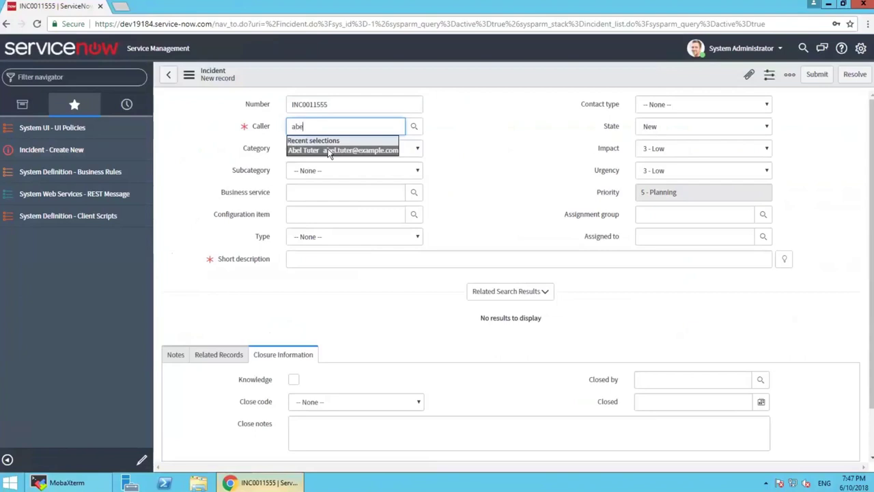
pyautogui.click(329, 150)
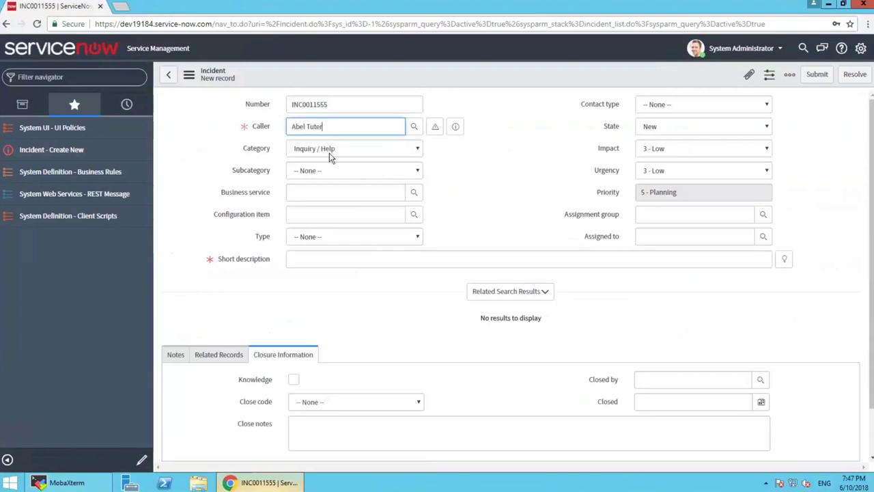
pyautogui.click(378, 236)
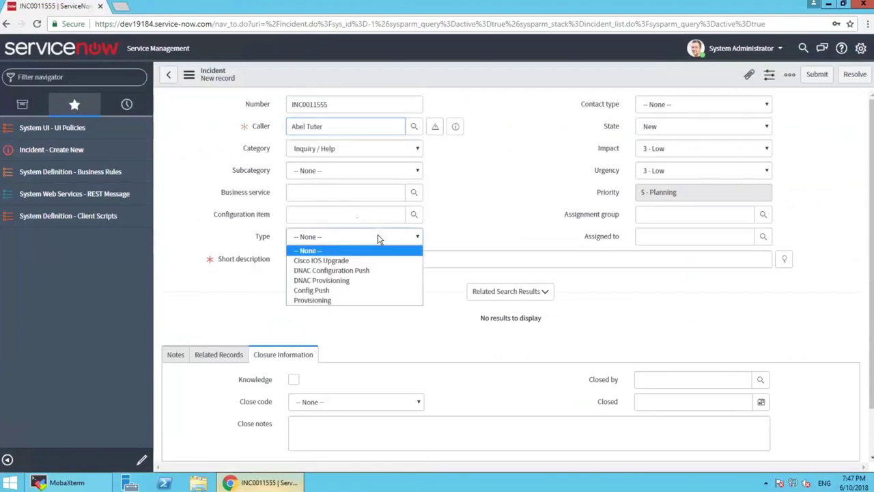
pyautogui.click(355, 270)
pyautogui.write('10.126.162.164')
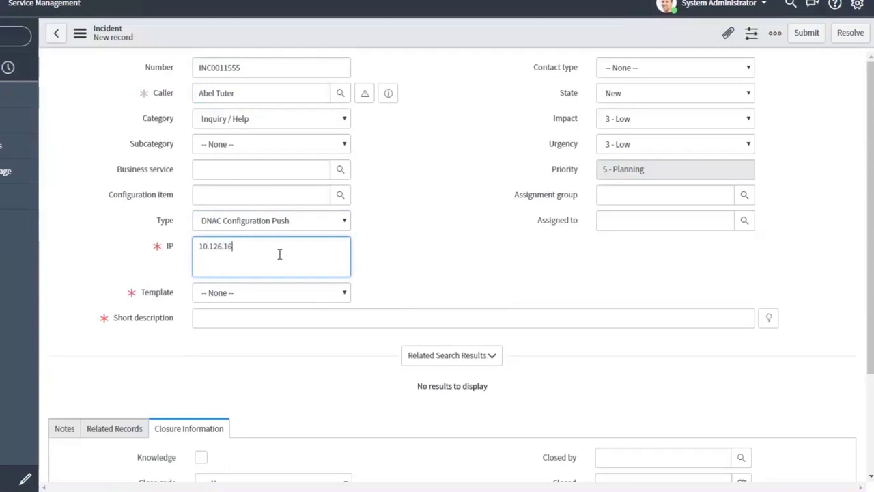
# Choose the OSPF Configuration template for the incident
pyautogui.click(286, 295)
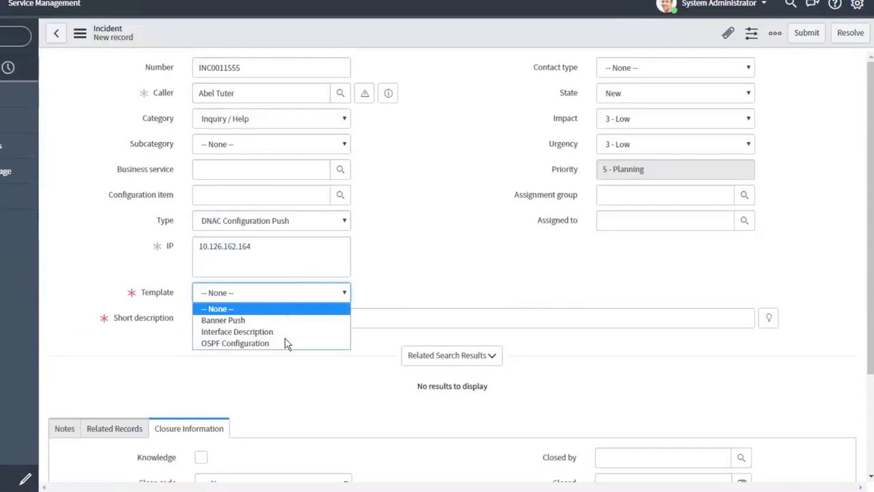
pyautogui.press('Down')
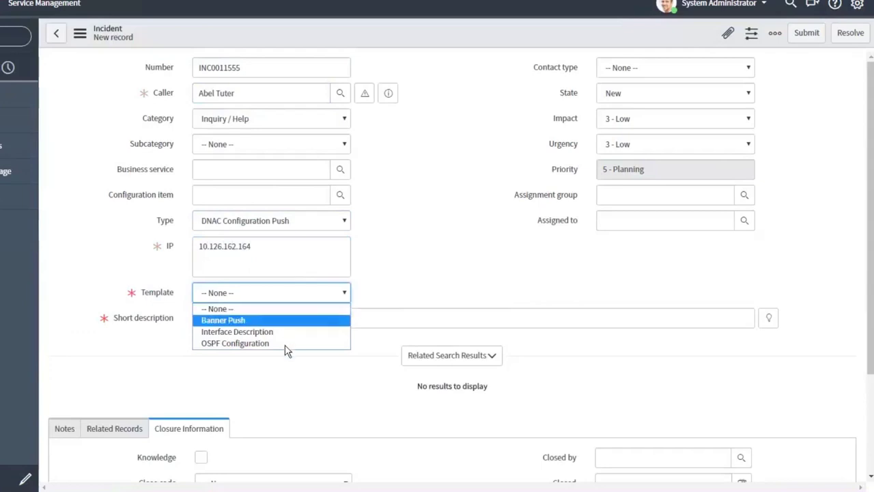
pyautogui.click(286, 345)
# Enter interface ge-1/1/3.0, OSPF priority 91 and router ID 15
pyautogui.click(305, 321)
pyautogui.write('ge-1/1/3.')
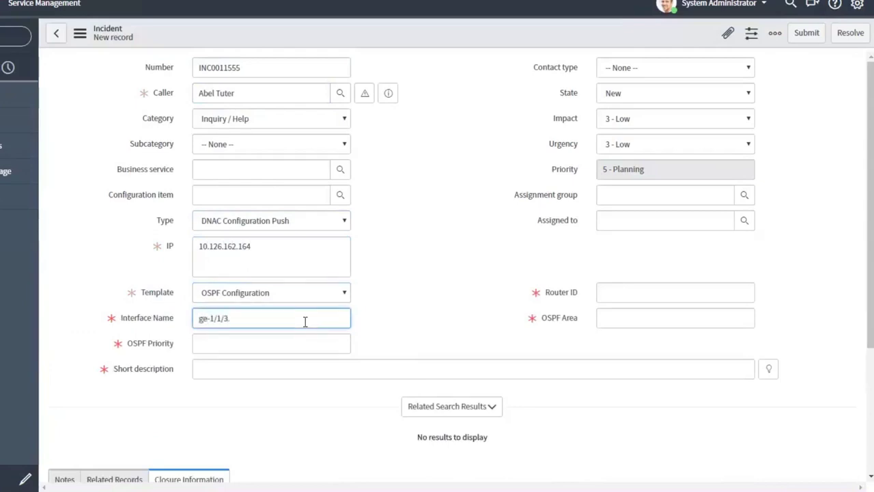
pyautogui.write('0')
pyautogui.click(276, 347)
pyautogui.write('91')
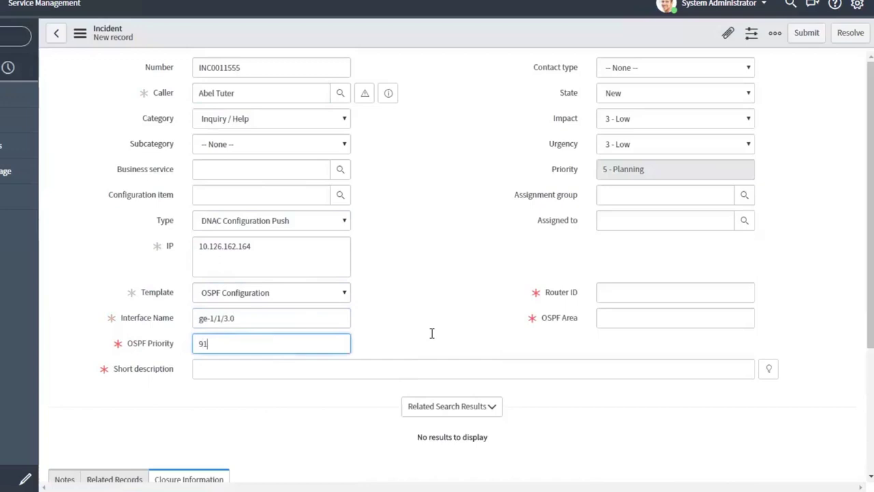
pyautogui.click(612, 293)
pyautogui.write('1')
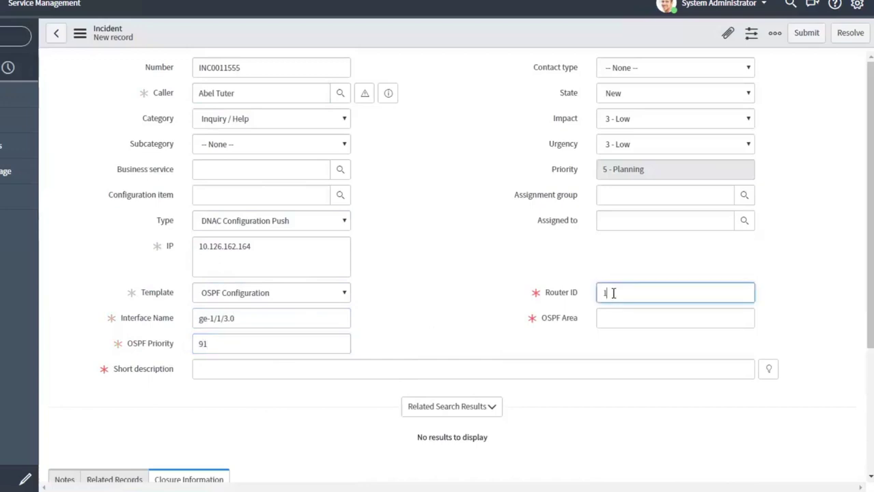
pyautogui.write('5')
# Set OSPF area 0.0.0.4 and short description 'OSPF configuration for Juniper Device'
pyautogui.click(615, 321)
pyautogui.write('0.0.0.4')
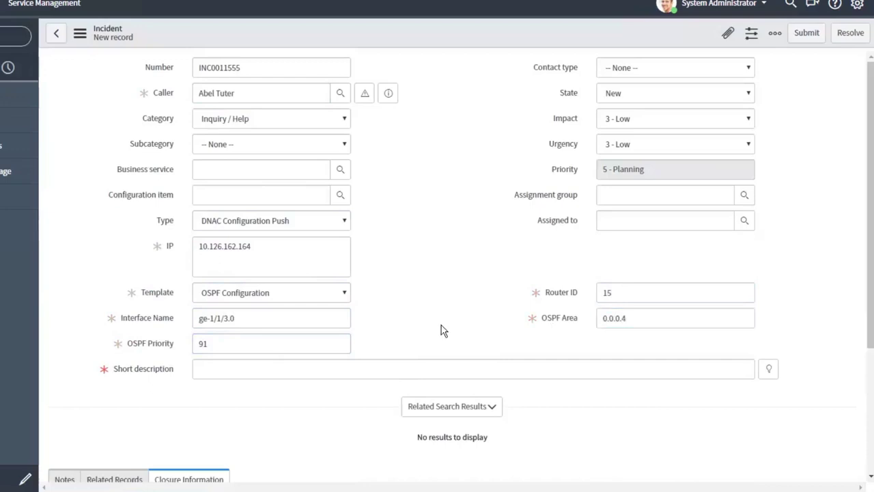
pyautogui.click(334, 366)
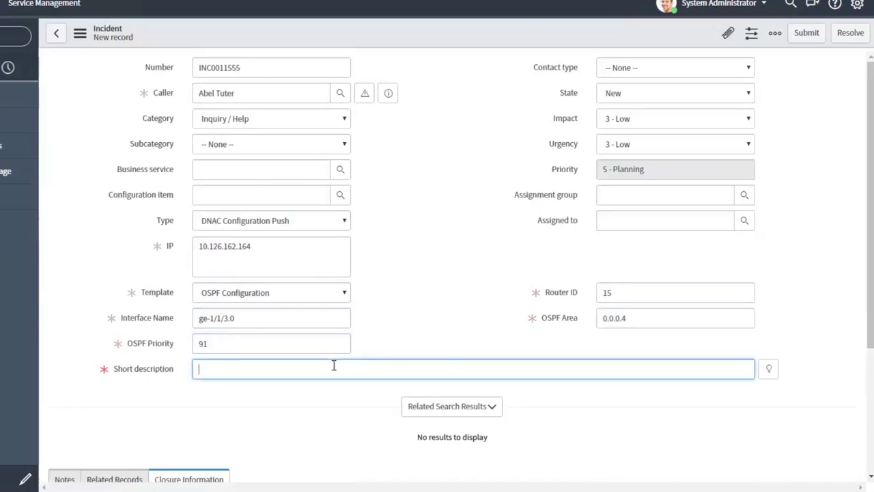
pyautogui.write('OSPFconfi')
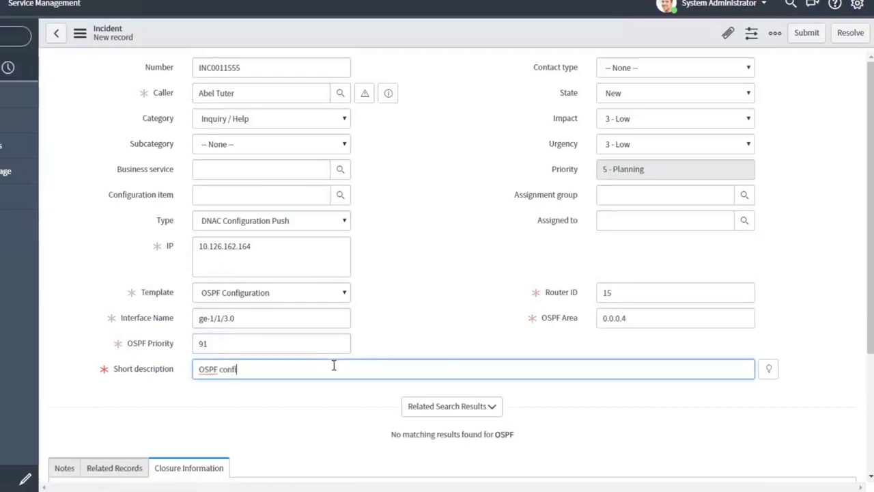
pyautogui.write('guration for juiper')
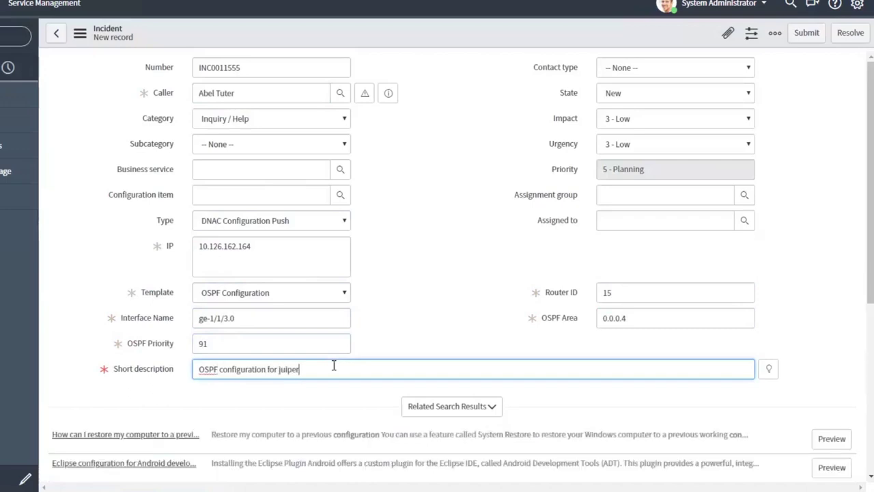
pyautogui.press('BackSpace')
pyautogui.press('BackSpace')
pyautogui.press('BackSpace')
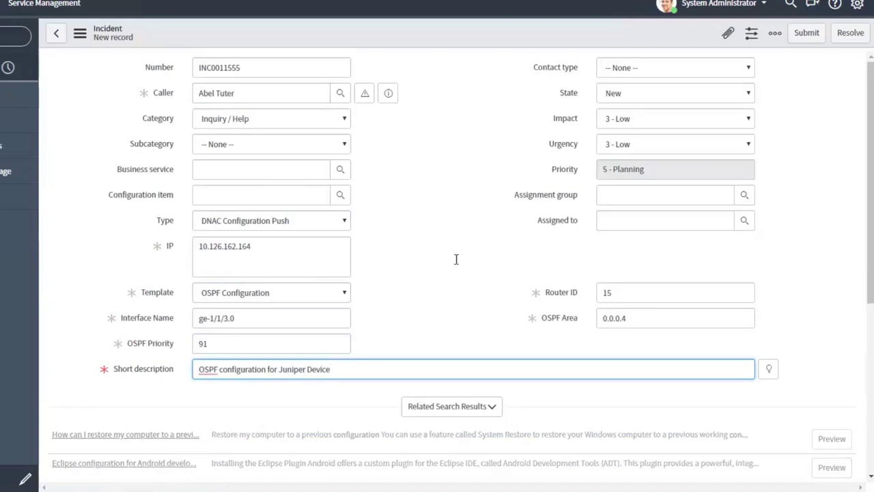
# Submit the OSPF configuration incident, creating INC0011555 in the incident list
pyautogui.click(826, 102)
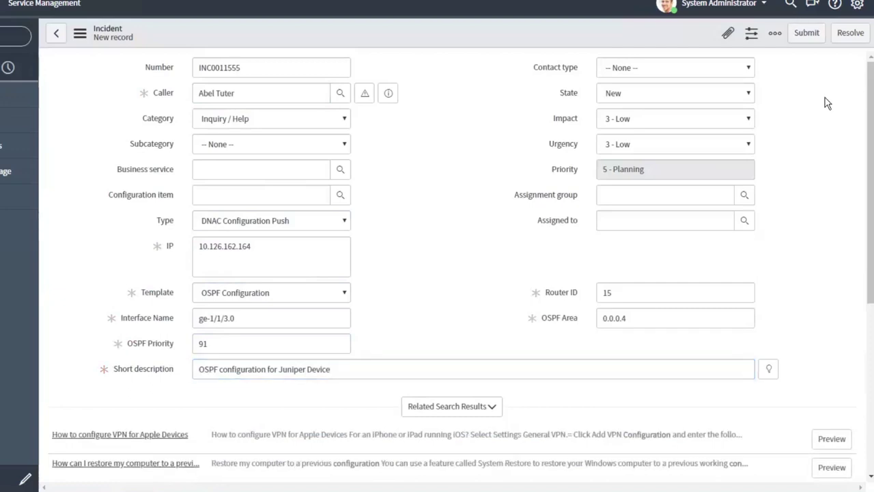
pyautogui.click(805, 34)
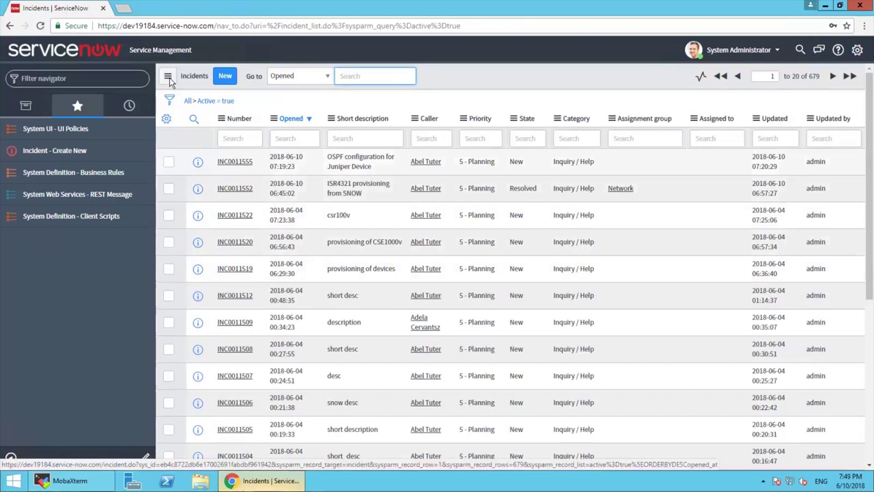
pyautogui.click(121, 8)
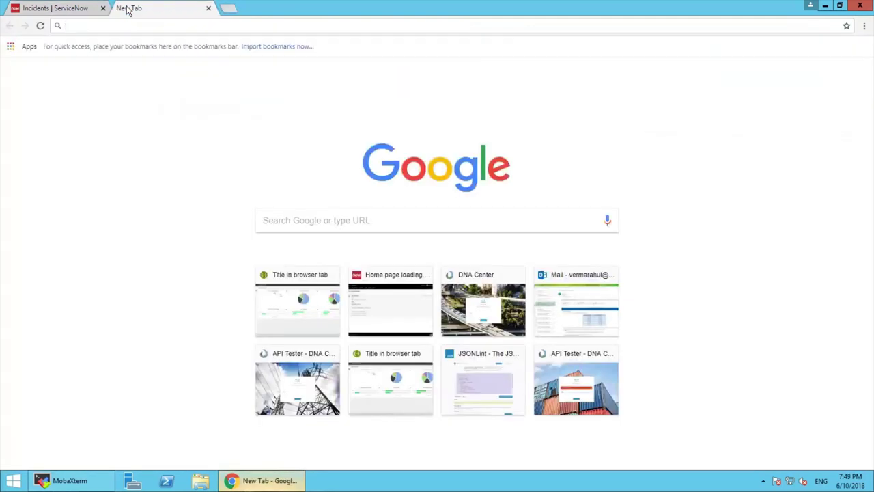
# In NetBot, open event-triggered job EVT95651233 showing the successful OSPF_Config push to 10.126.162.164
pyautogui.write('10.197.92.216/admin')
pyautogui.press('Return')
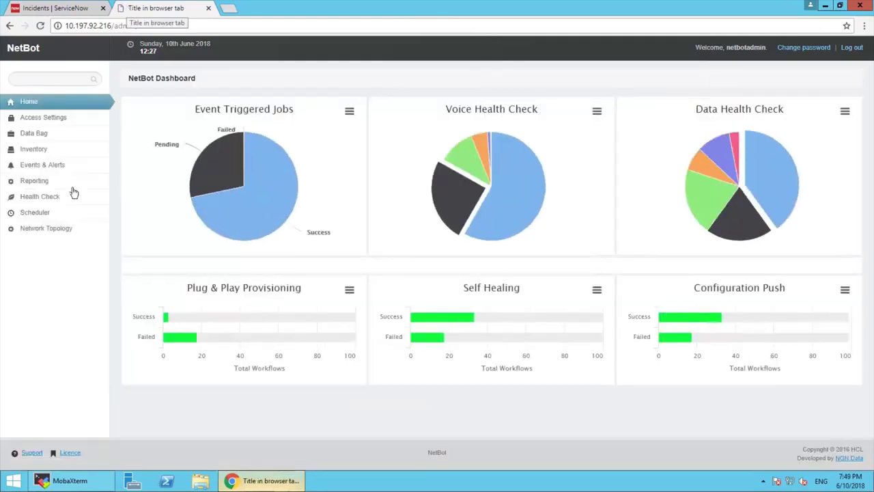
pyautogui.moveTo(34, 180)
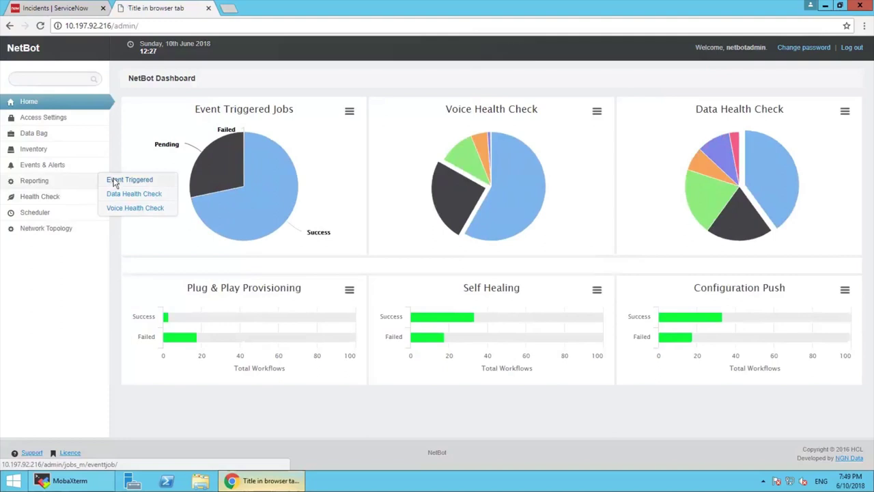
pyautogui.click(115, 183)
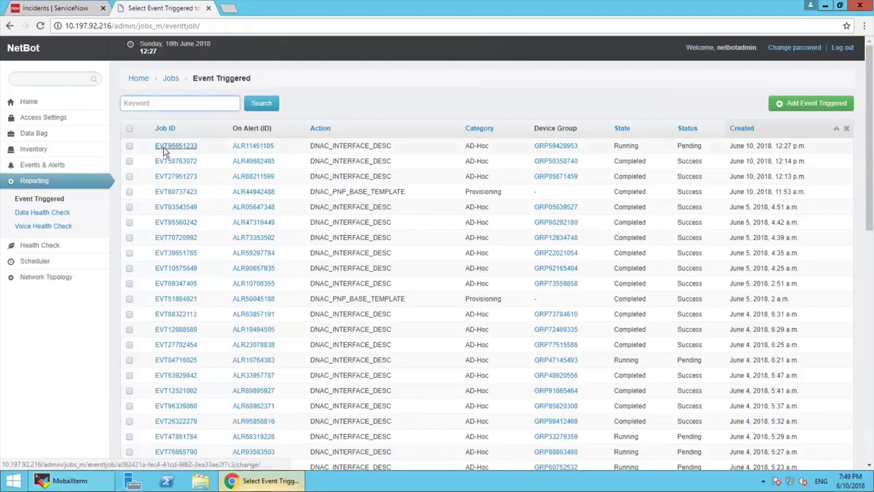
pyautogui.click(175, 145)
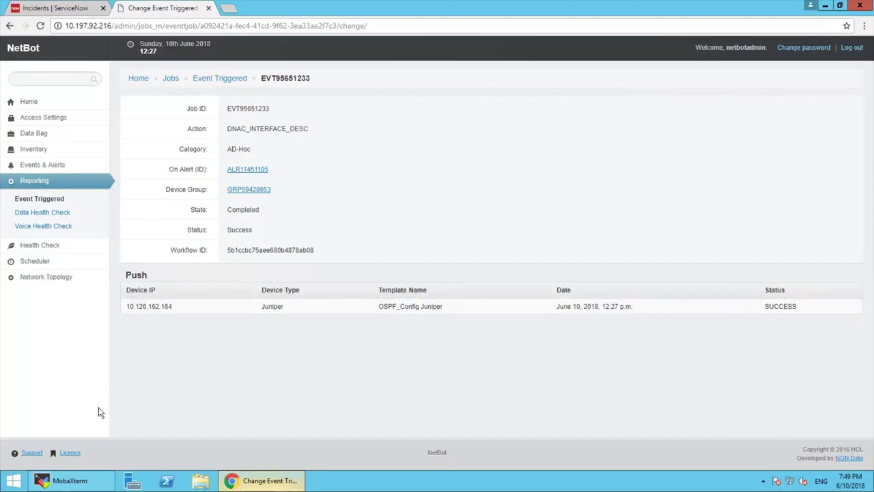
pyautogui.click(71, 481)
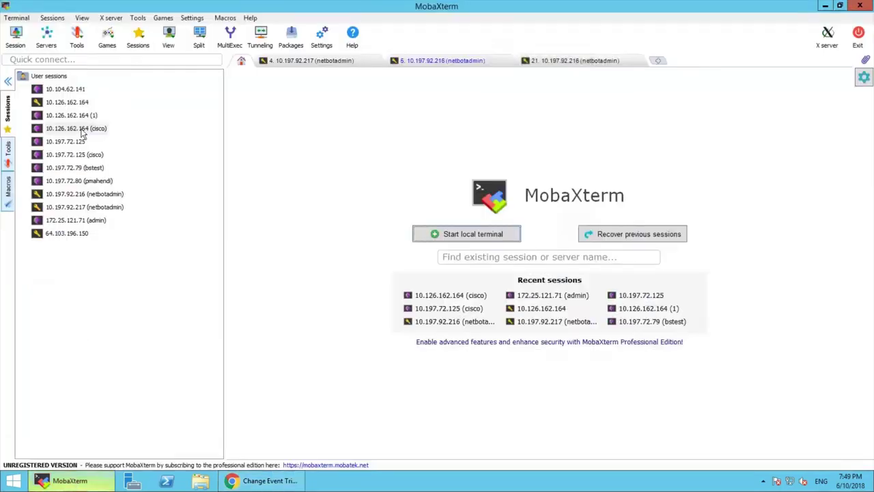
# Log in to router 10.126.162.164 and run 'show protocols ospf', confirming area 0.0.0.4 with priority 91
pyautogui.doubleClick(81, 130)
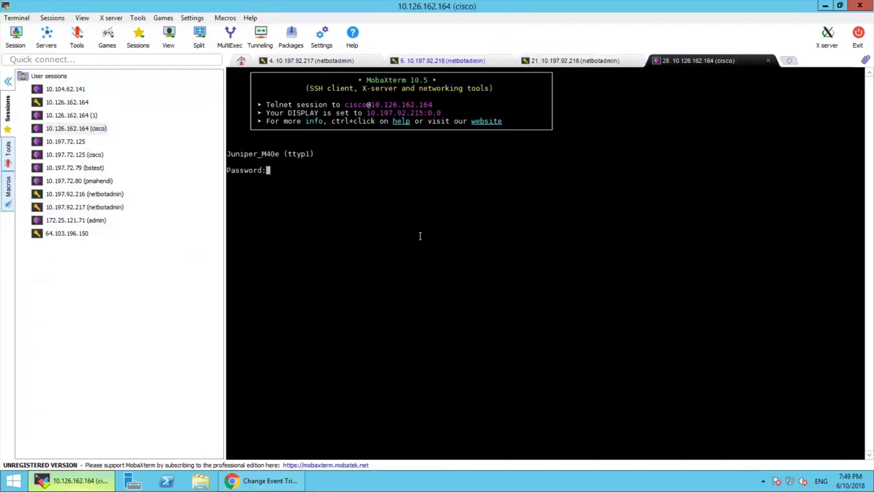
pyautogui.press('Return')
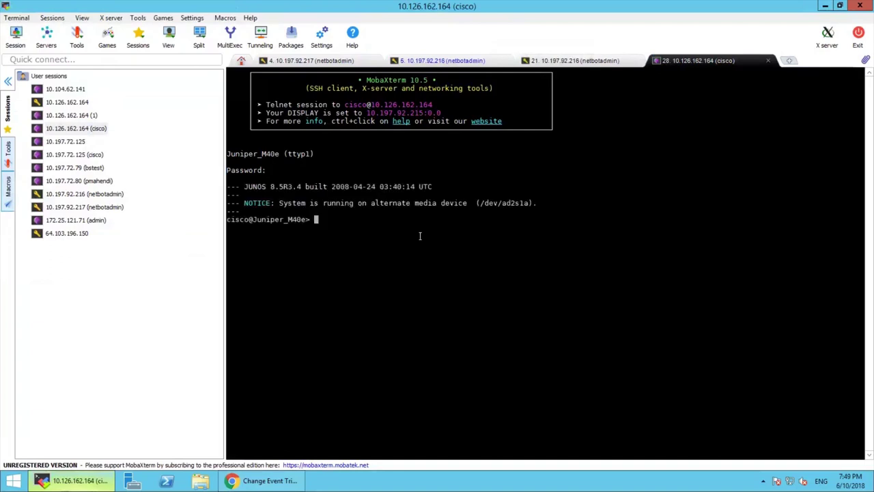
pyautogui.write('configure')
pyautogui.press('Return')
pyautogui.write('sho')
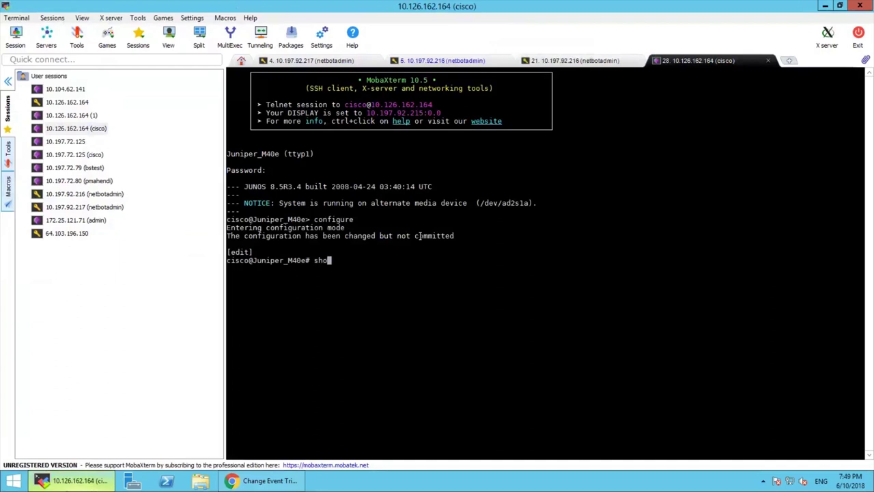
pyautogui.write('w prot')
pyautogui.write('ocols ospf')
pyautogui.press('Return')
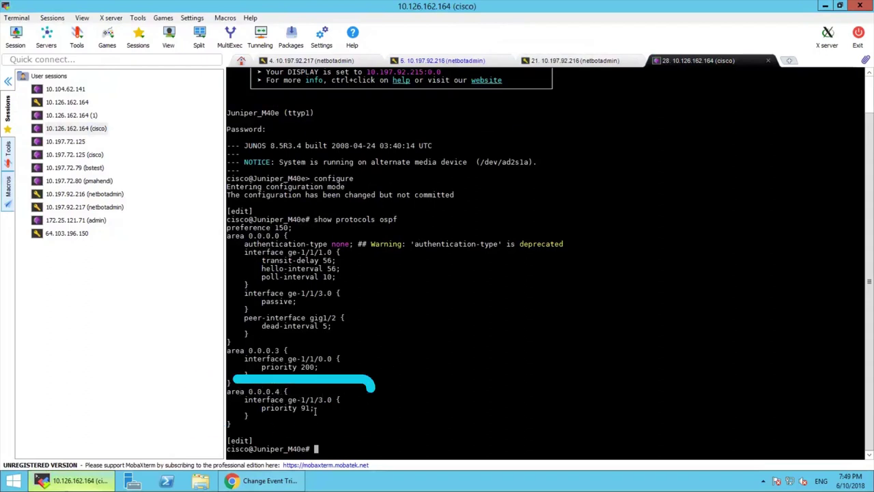
pyautogui.moveTo(235, 424)
pyautogui.mouseDown()
pyautogui.moveTo(276, 401)
pyautogui.moveTo(227, 390)
pyautogui.mouseUp()
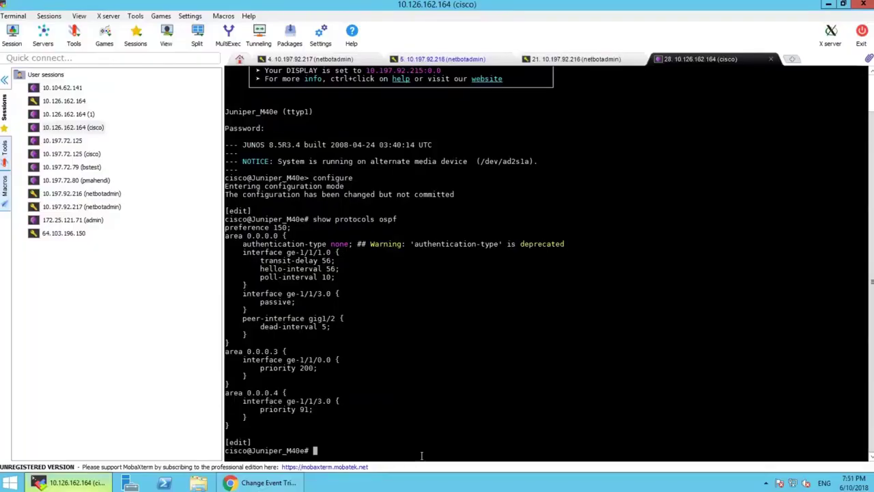
# Run 'show routing-options router-id' on the router, confirming router-id 15.0.0.0
pyautogui.write('show routi')
pyautogui.write('ng-options ')
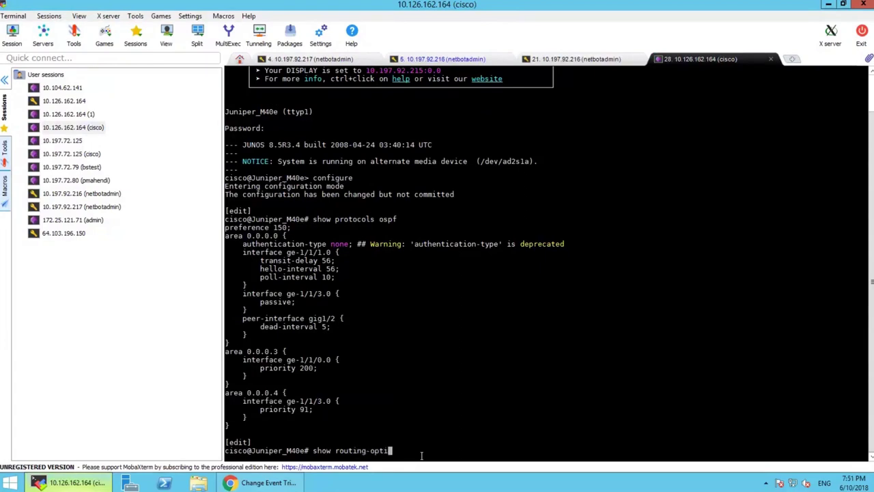
pyautogui.write('ro')
pyautogui.write('uter-id')
pyautogui.press('Return')
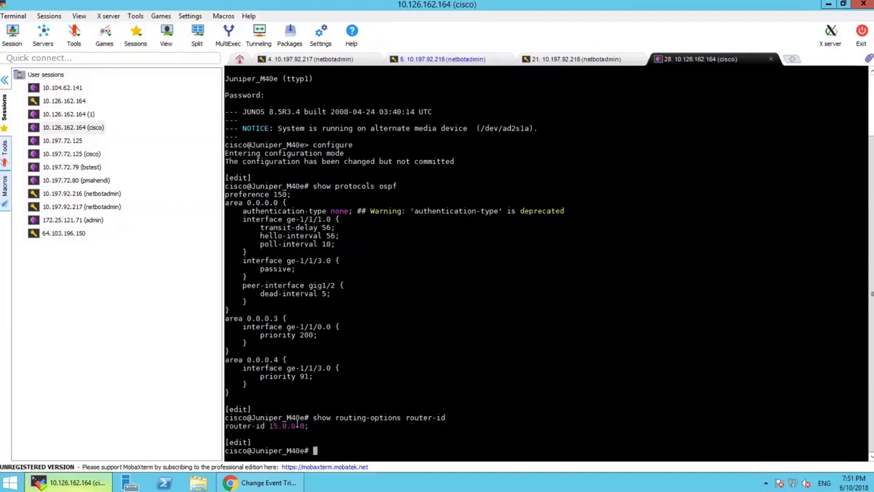
pyautogui.moveTo(268, 425); pyautogui.dragTo(292, 418)
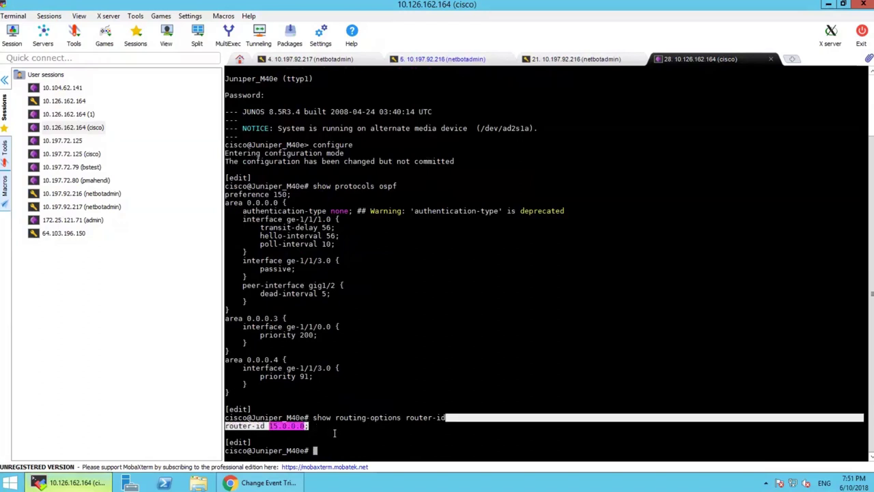
pyautogui.click(334, 434)
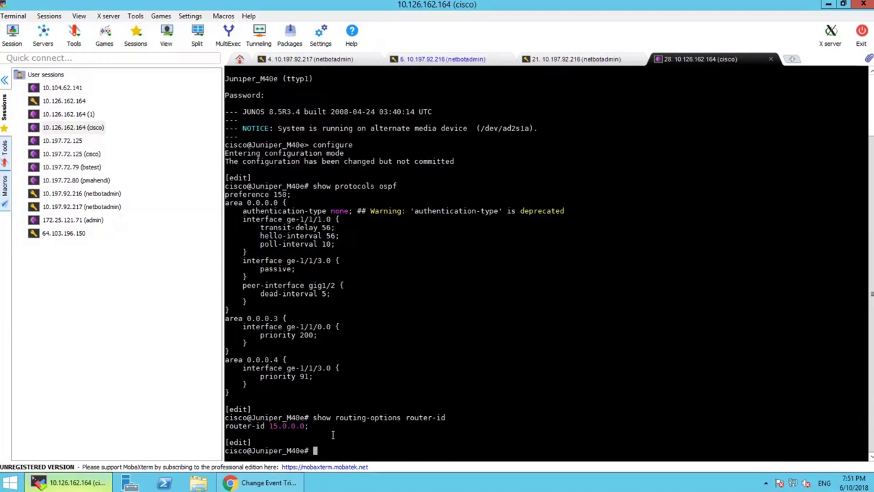
pyautogui.click(260, 483)
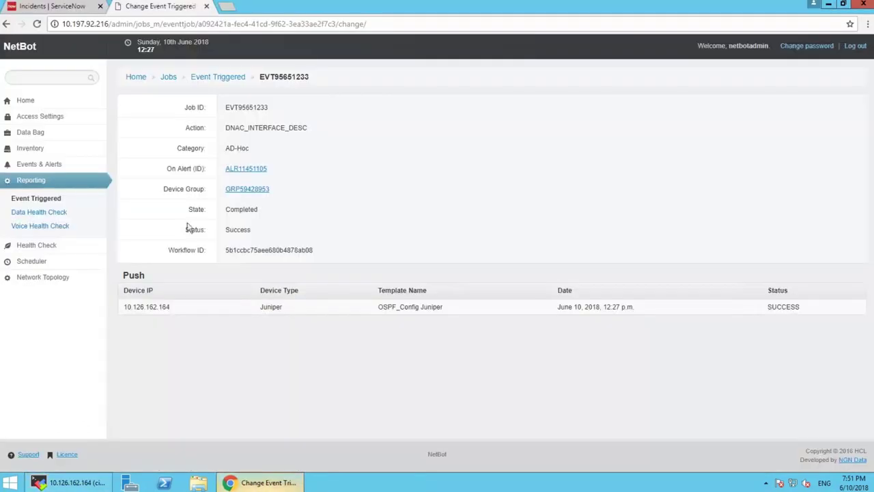
# Open incident INC0011555 and review its Resolved status and closure notes
pyautogui.click(68, 7)
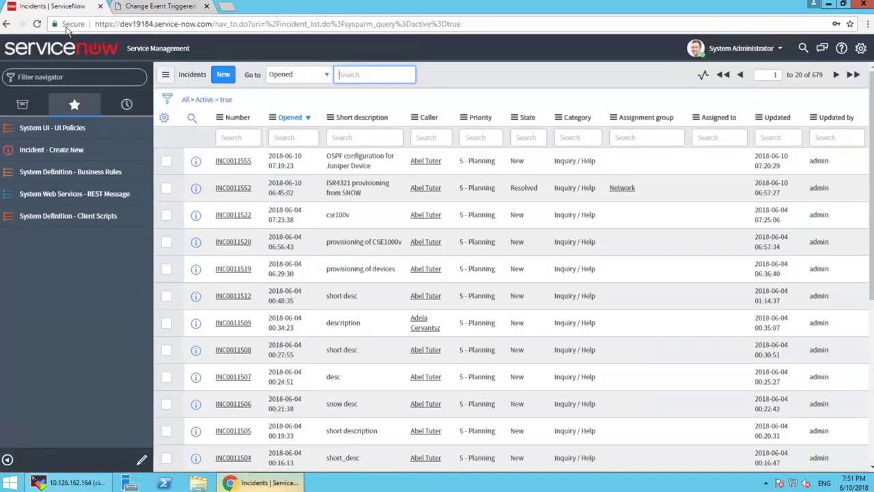
pyautogui.click(222, 166)
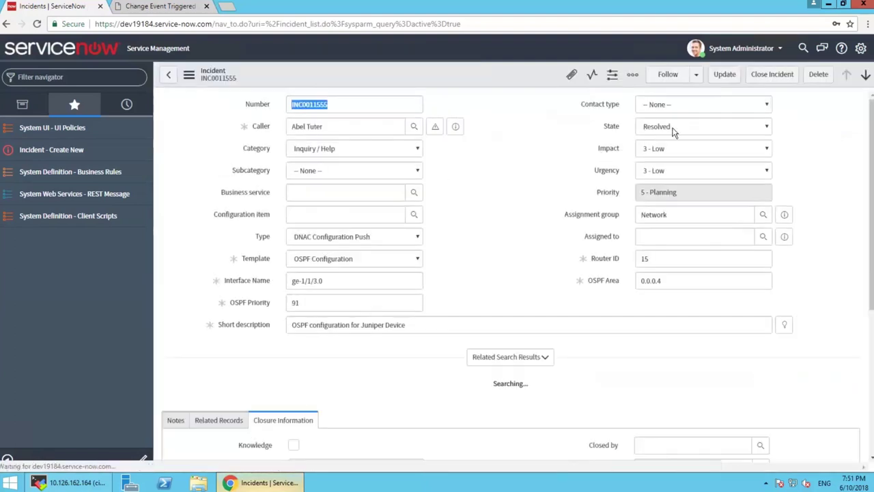
pyautogui.scroll(-3, 495, 277)
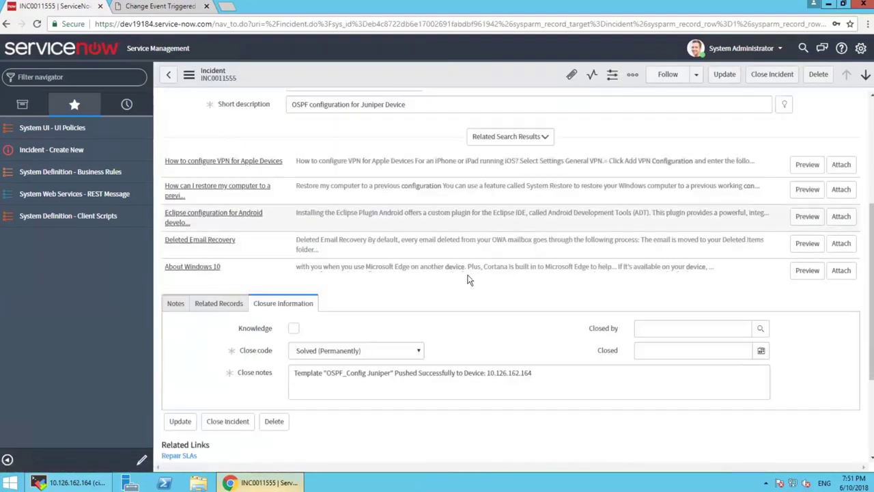